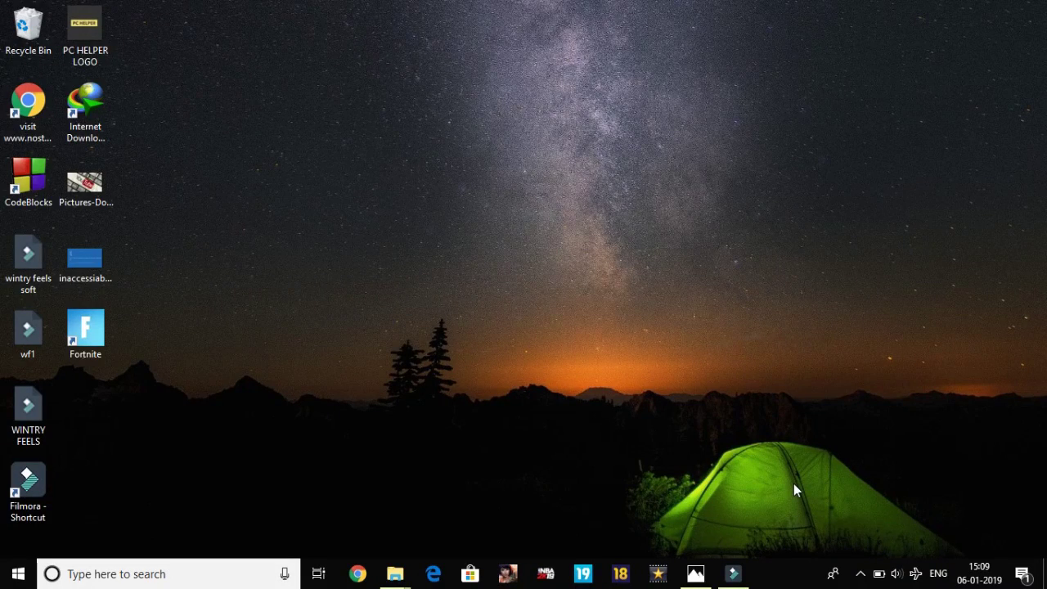
Show the stop-error table screenshot full screen, with INACCESSIBLE_BOOT_DEVICE marked by an arrow.
click(695, 574)
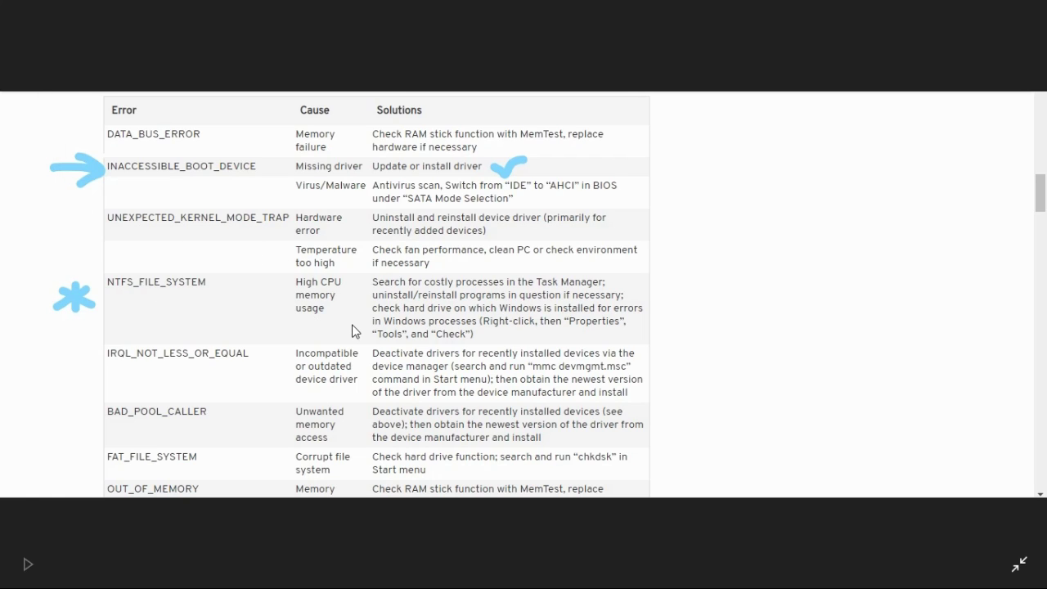
Dismiss the error-table image to reach the recovery clip showing Continue, Troubleshoot and Turn off.
key(super+d)
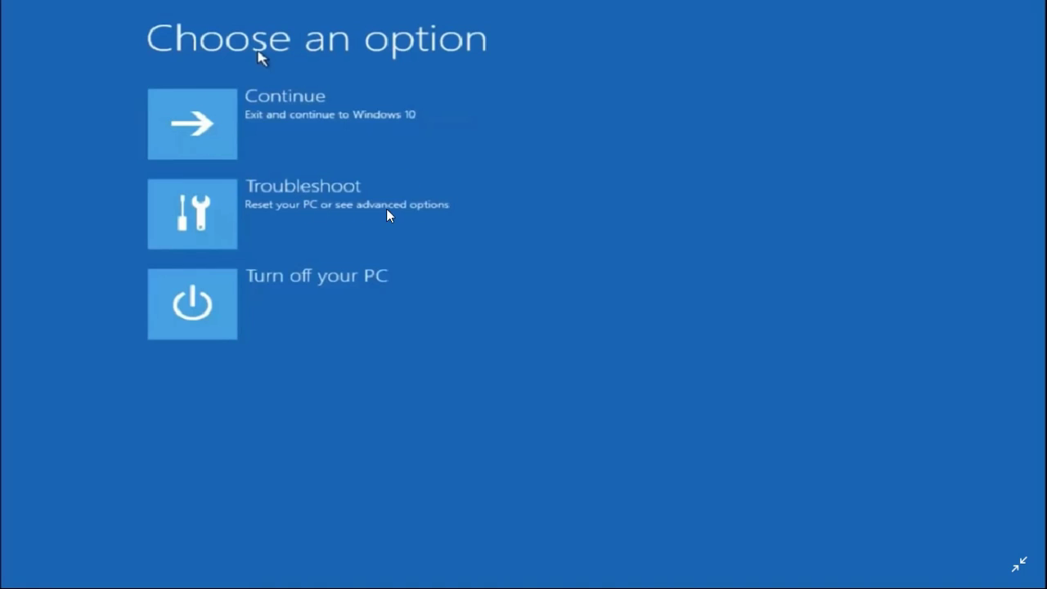
Run System Restore from Troubleshoot > Advanced options, choosing the 'before update' point for drive C:.
click(343, 219)
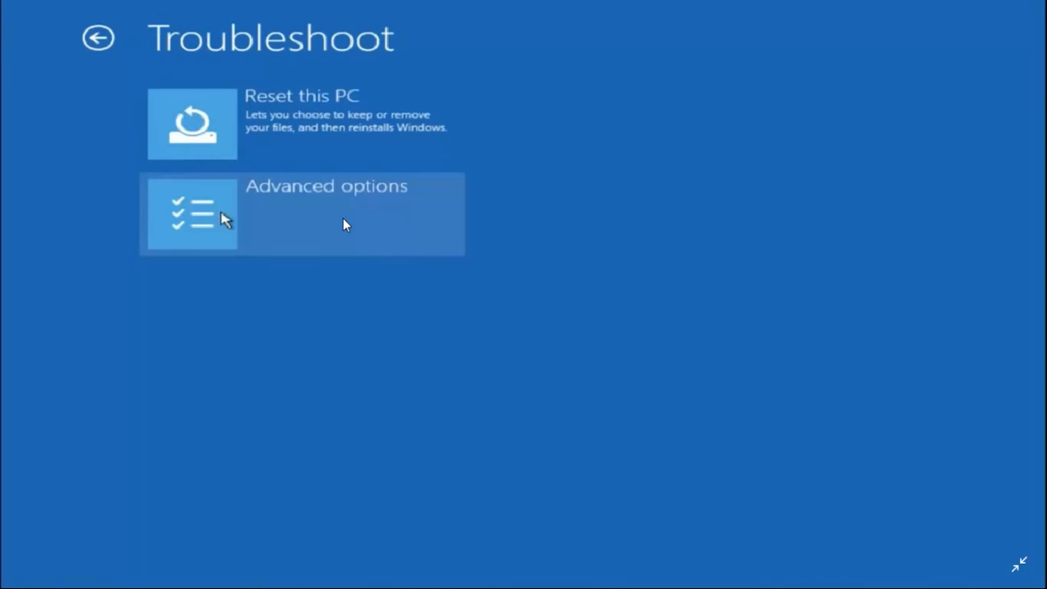
click(275, 216)
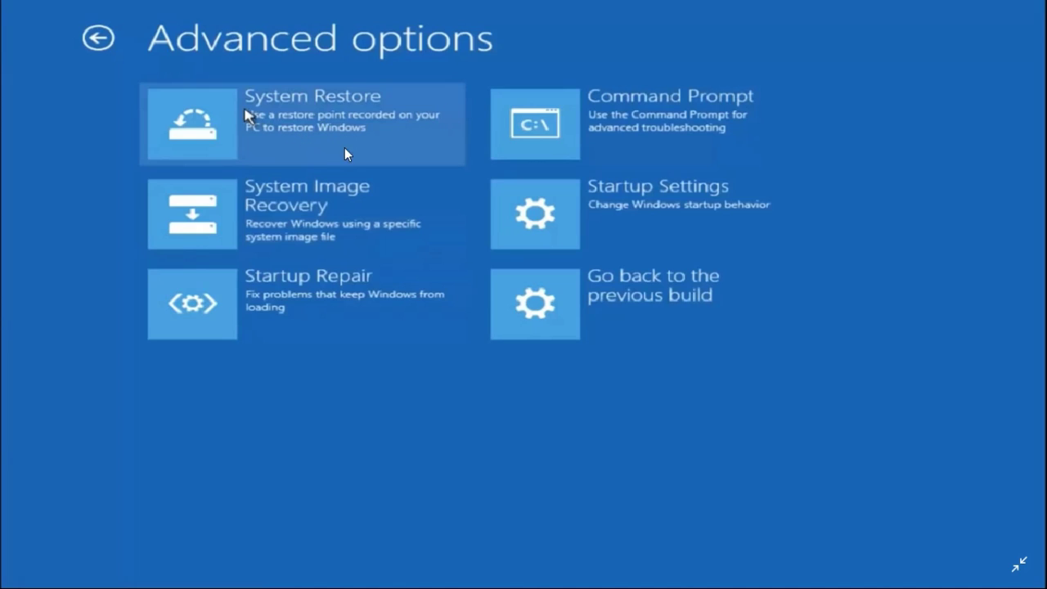
click(320, 156)
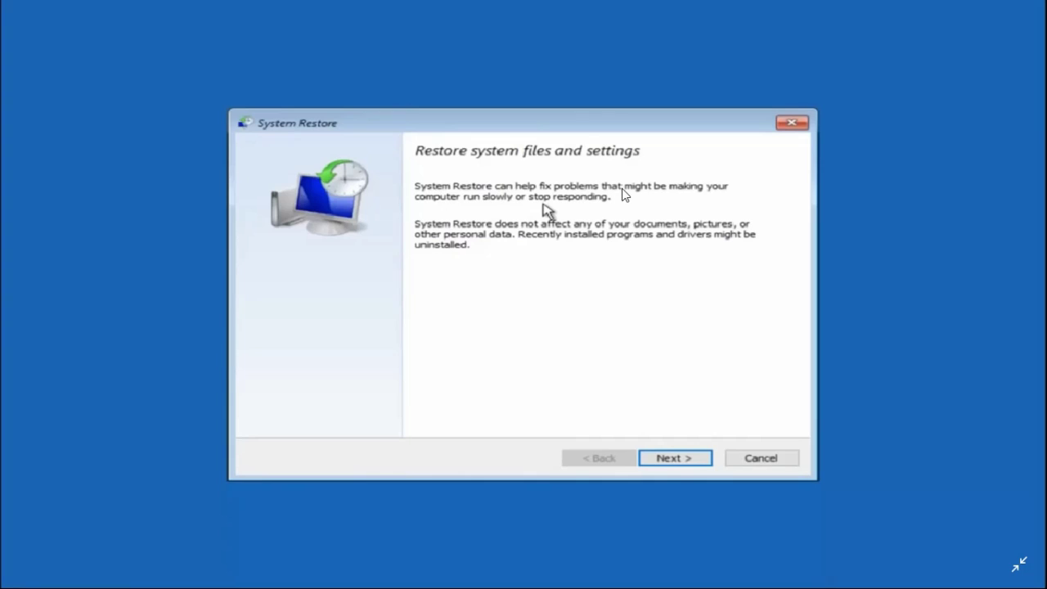
click(708, 459)
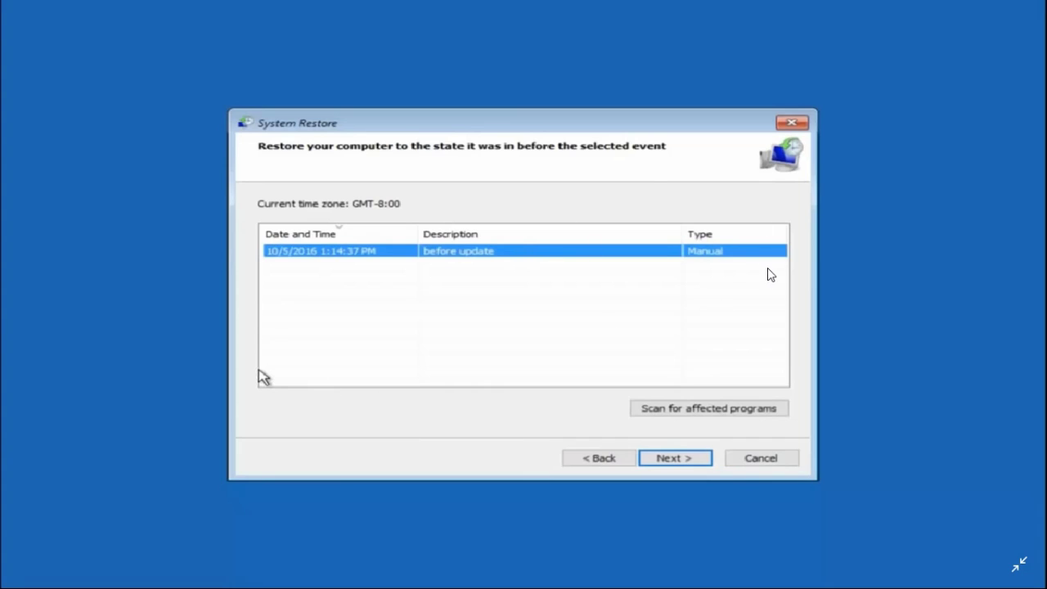
click(647, 468)
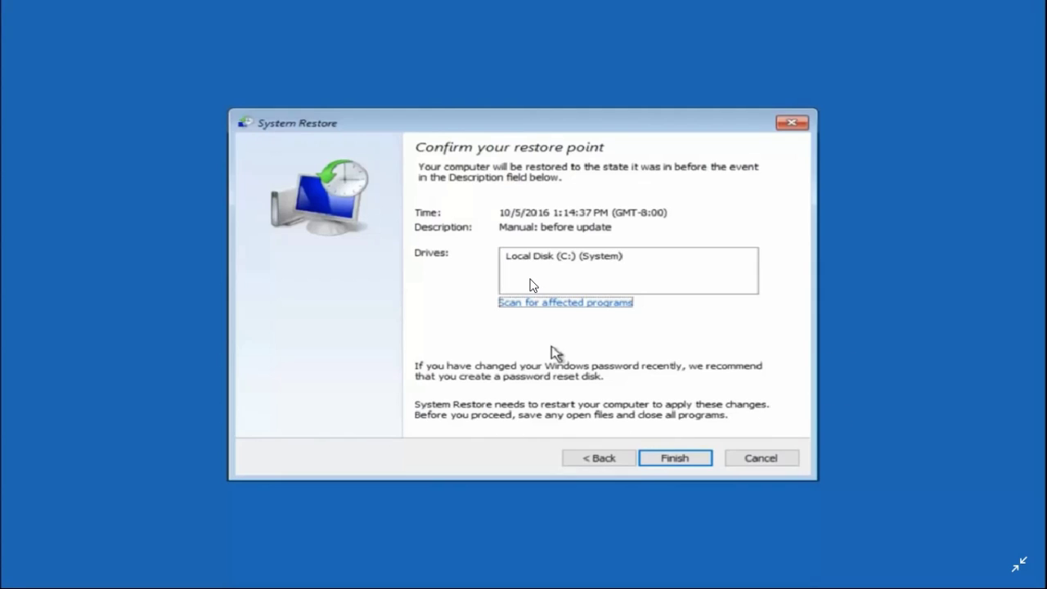
key(Return)
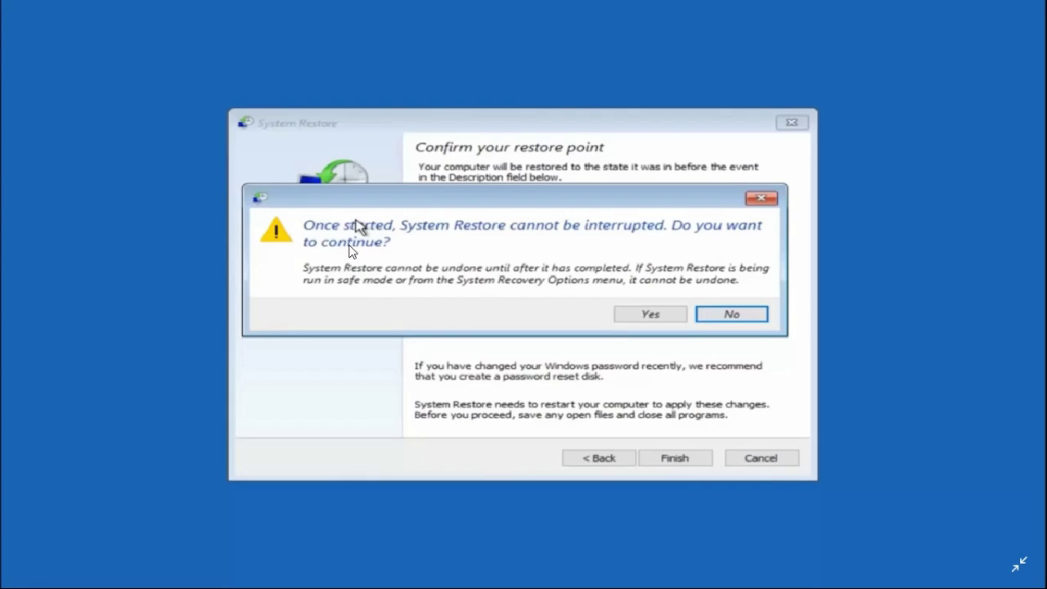
Confirm Yes on the uninterruptible System Restore warning to begin restoring.
click(619, 319)
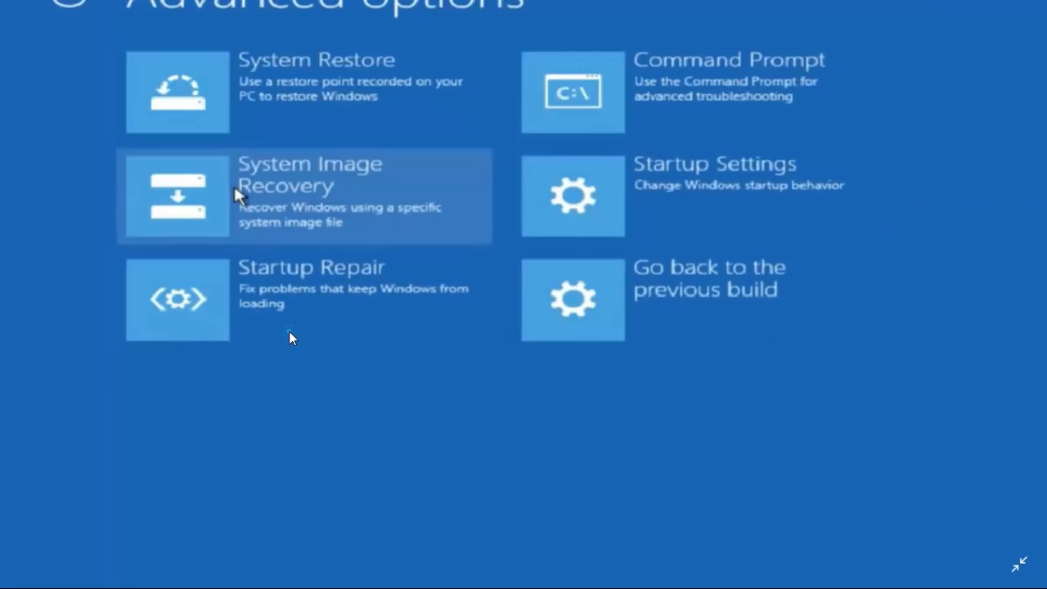
Run Startup Repair until Automatic Repair reports 'Your PC did not start correctly'.
click(292, 338)
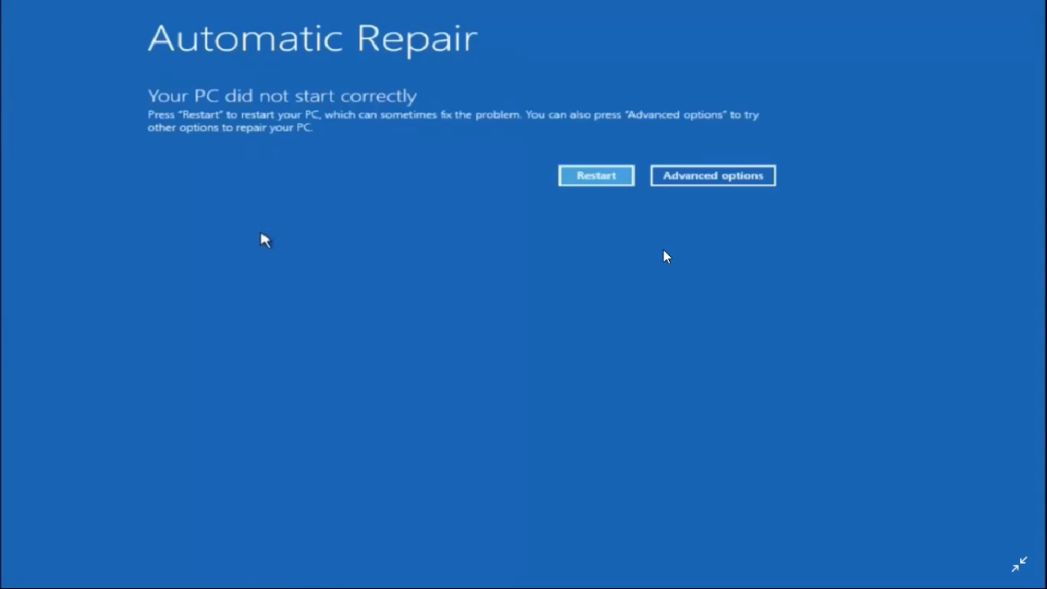
Open the administrator Command Prompt via Advanced options > Troubleshoot > Advanced options.
click(667, 182)
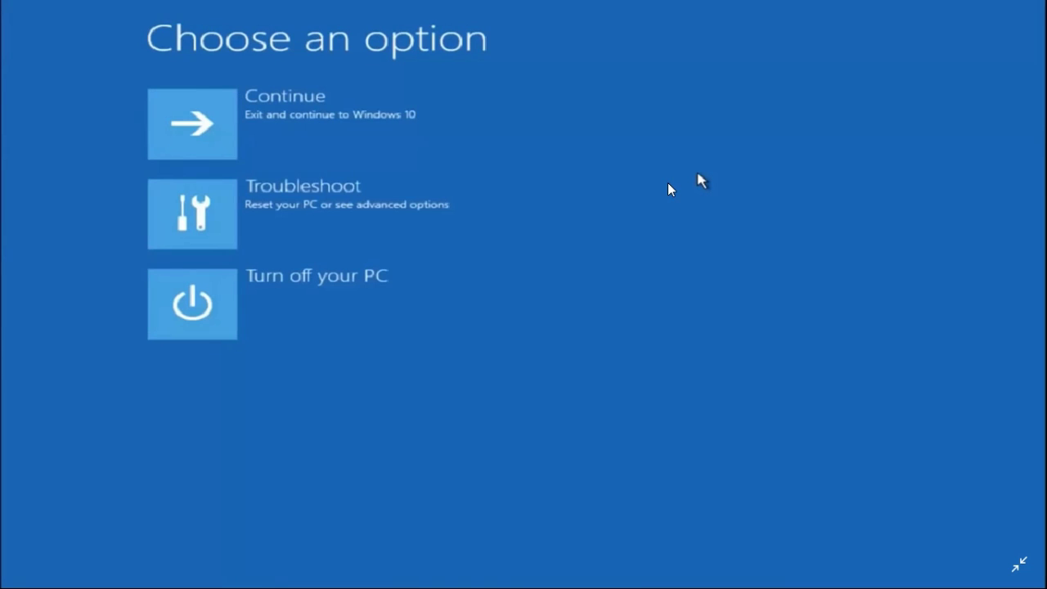
click(368, 212)
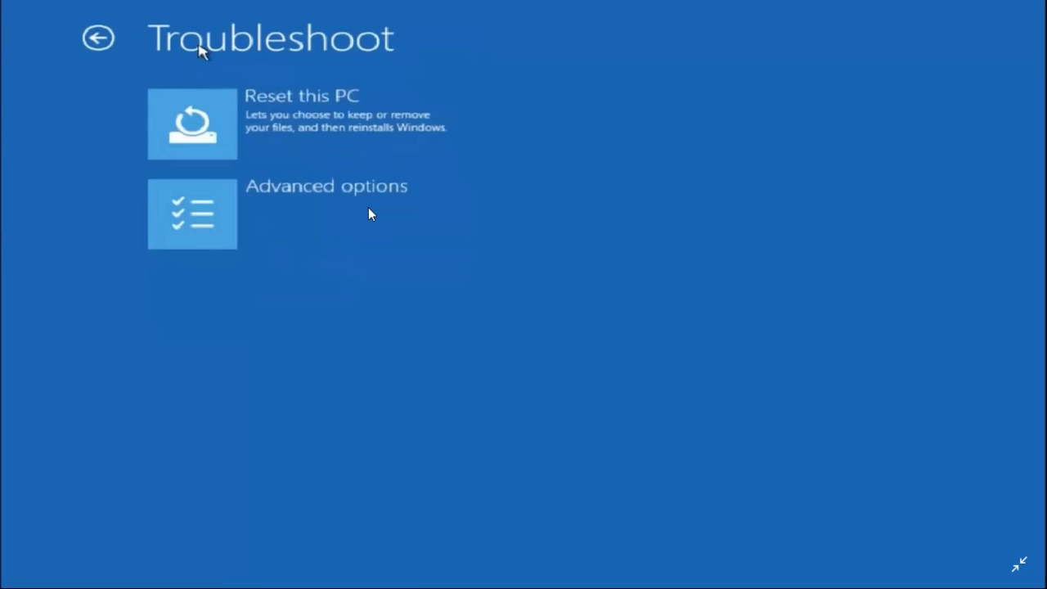
click(243, 244)
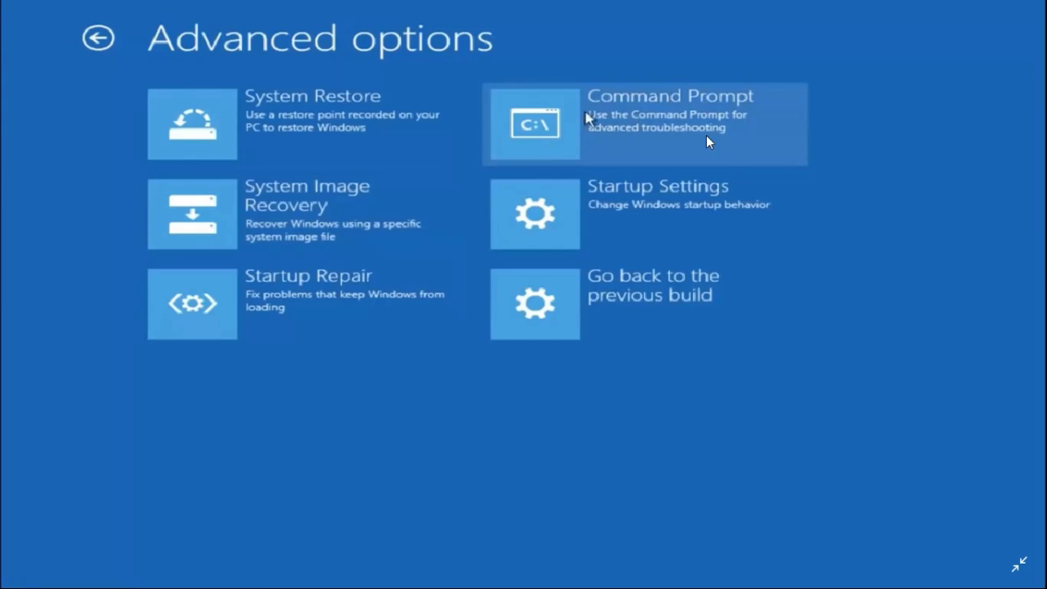
click(620, 134)
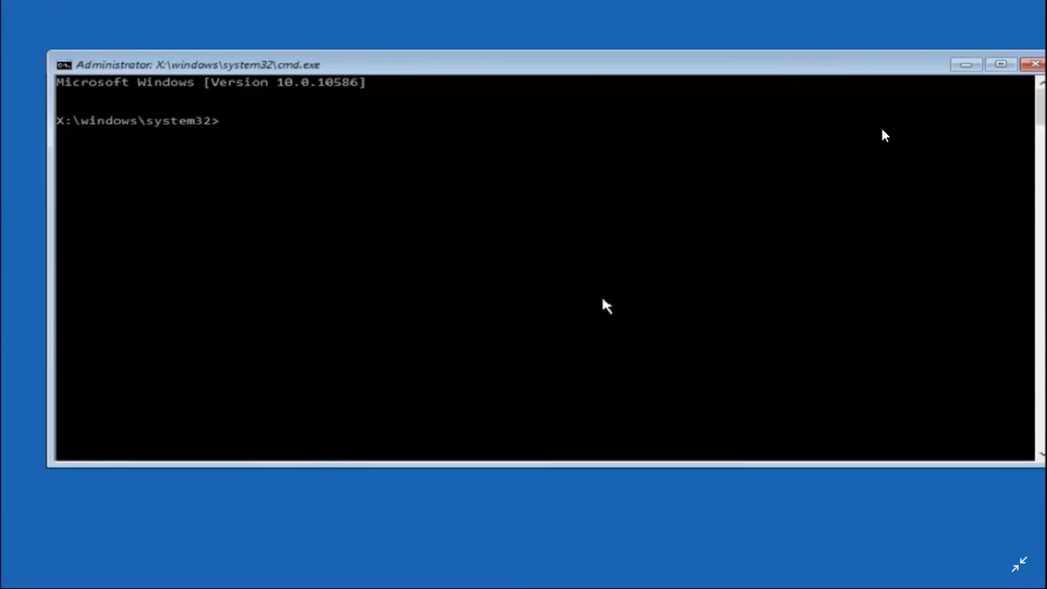
Switch to drive C: and run dir to list PerfLogs, Program Files, Users, Windows, Windows.old.
text(c:)
key(Return)
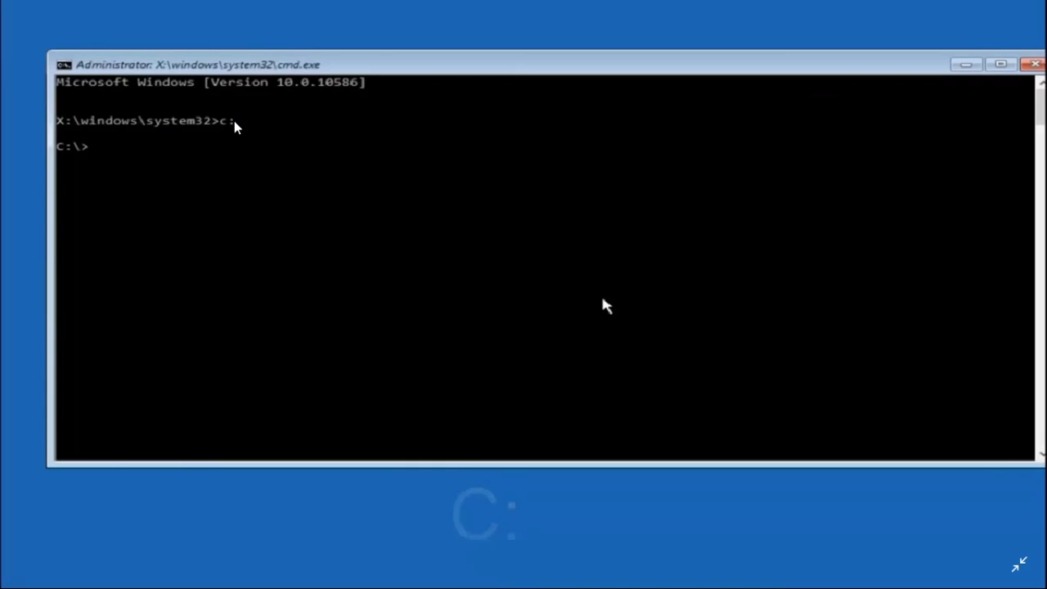
text(dir)
key(Return)
text(dir)
key(Return)
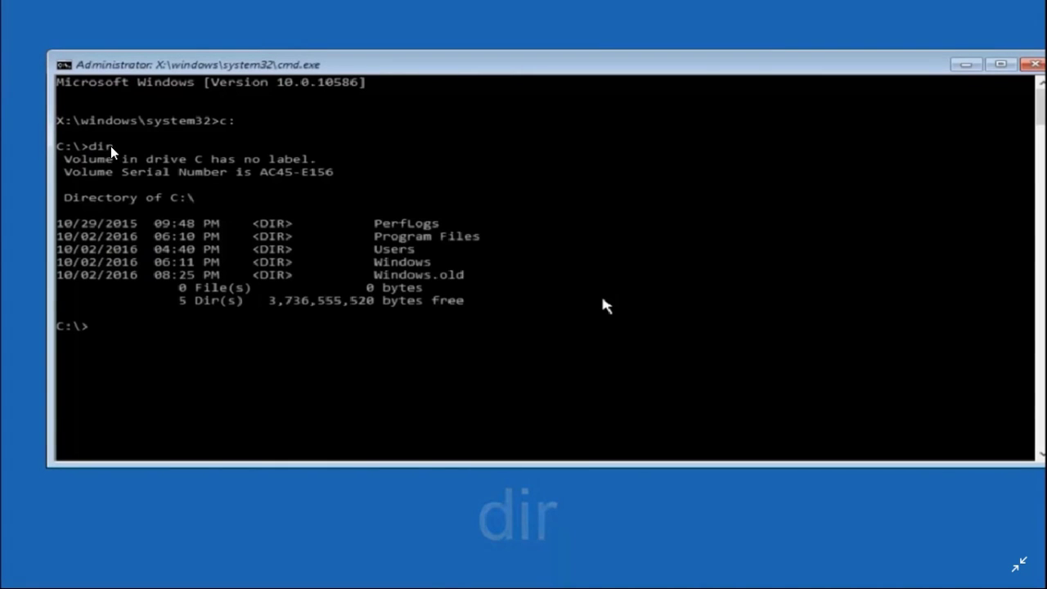
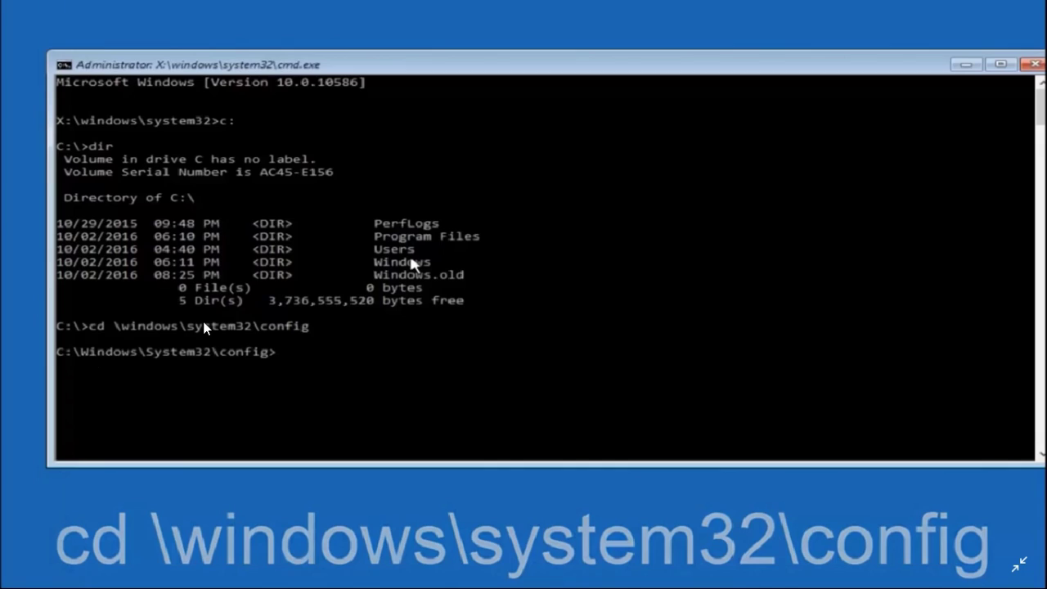
Enter the command 'md backup' at the C:\Windows\System32\config prompt.
text(md backup)
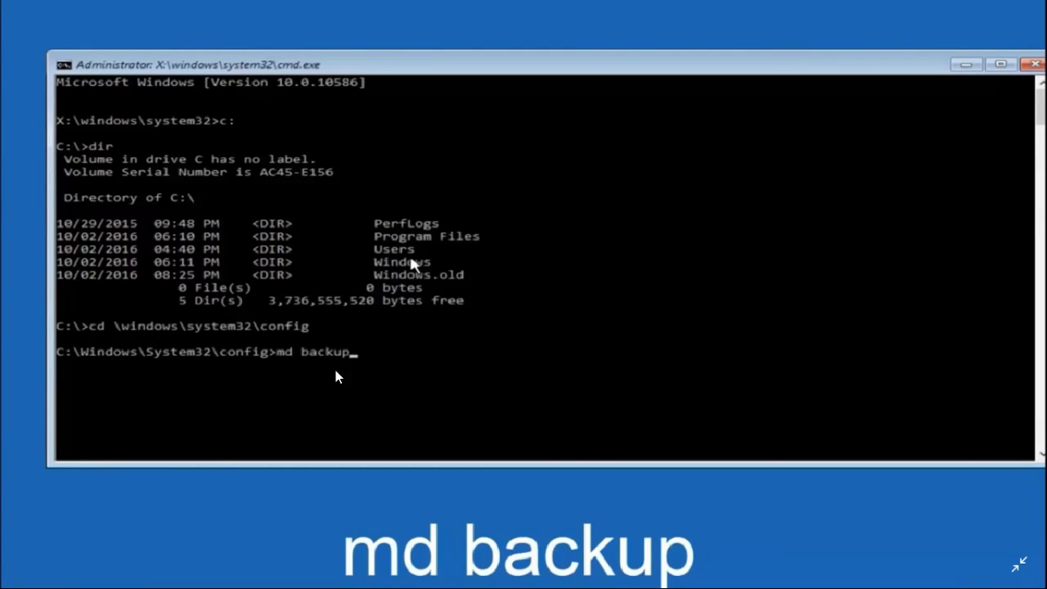
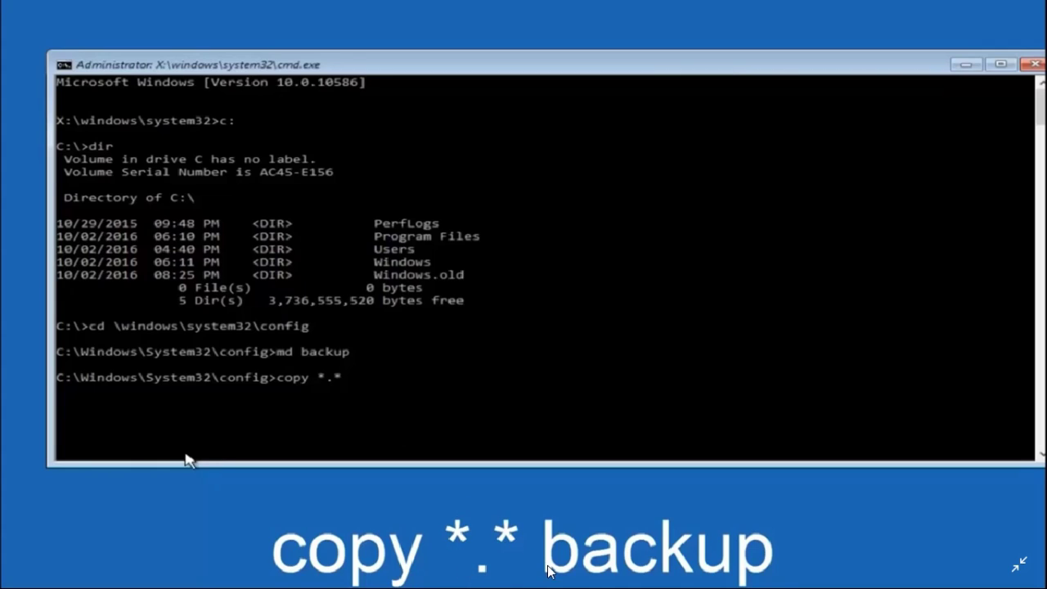
Copy all ten files from the config folder into the backup1 folder.
text(backup)
key(Return)
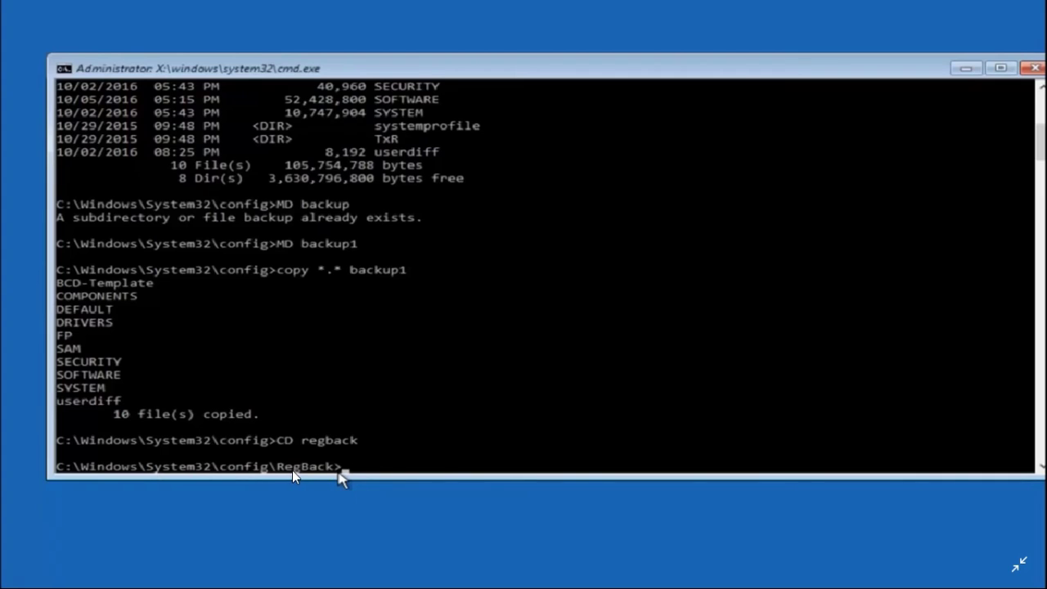
List RegBack, then copy DEFAULT, SAM, SECURITY, SOFTWARE and SYSTEM into config, overwriting all.
text(dir)
key(Return)
text(copy)
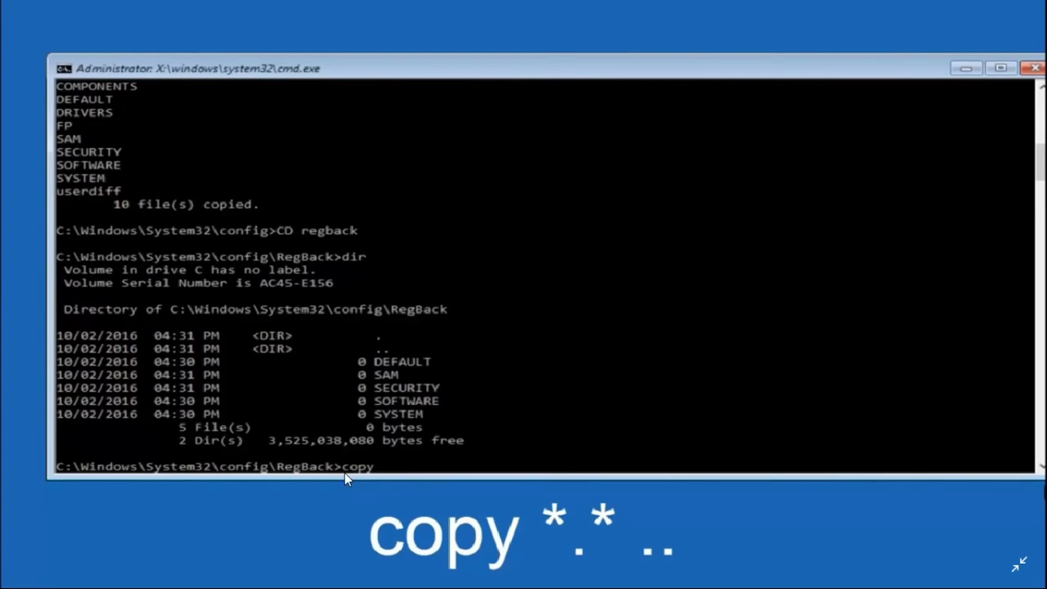
text( *.* ..)
key(Return)
text(A)
key(Return)
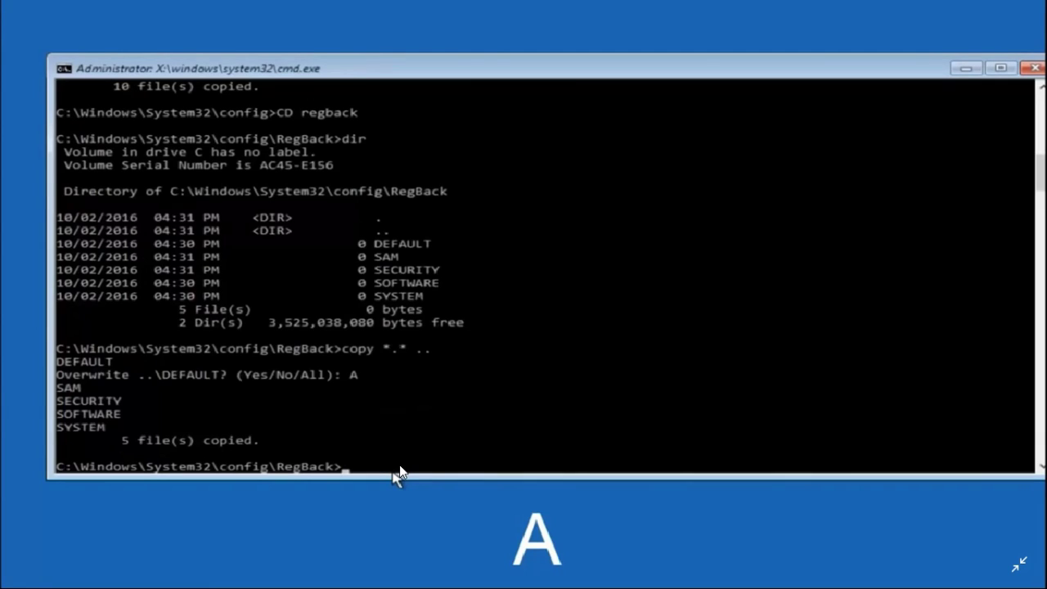